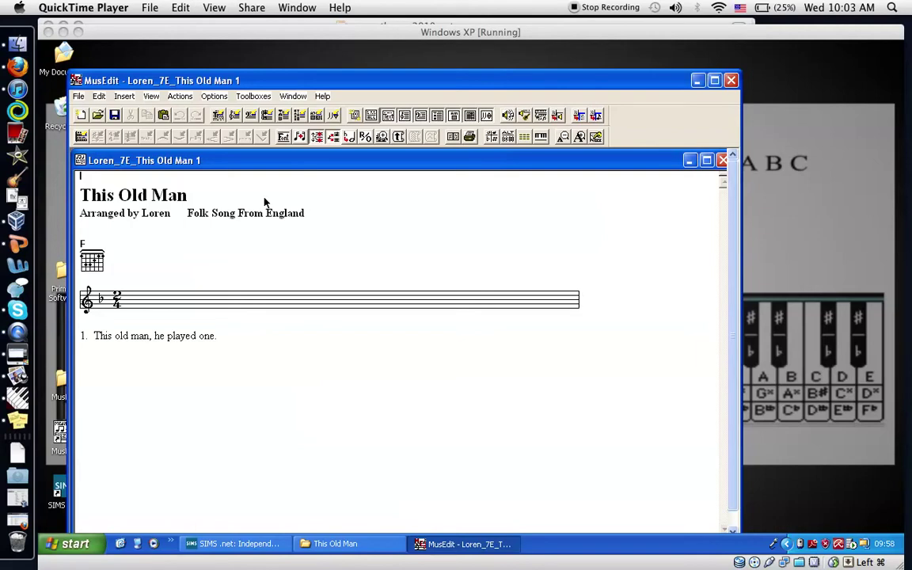
- Switch from note entry to the Arrow Cursor selection tool in the symbol palette
{"action": "left_click", "coordinate": [222, 346]}
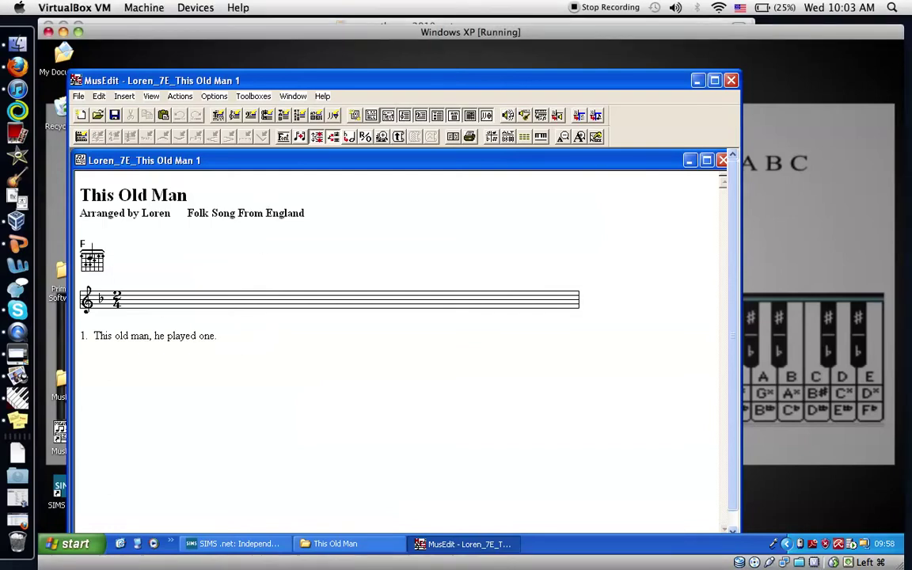
{"action": "left_click", "coordinate": [491, 137]}
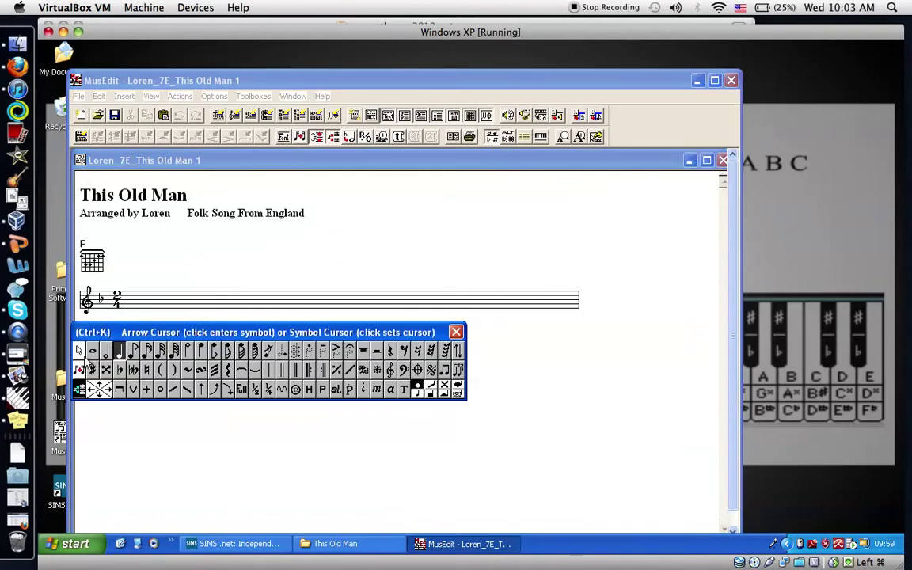
{"action": "left_click", "coordinate": [79, 352]}
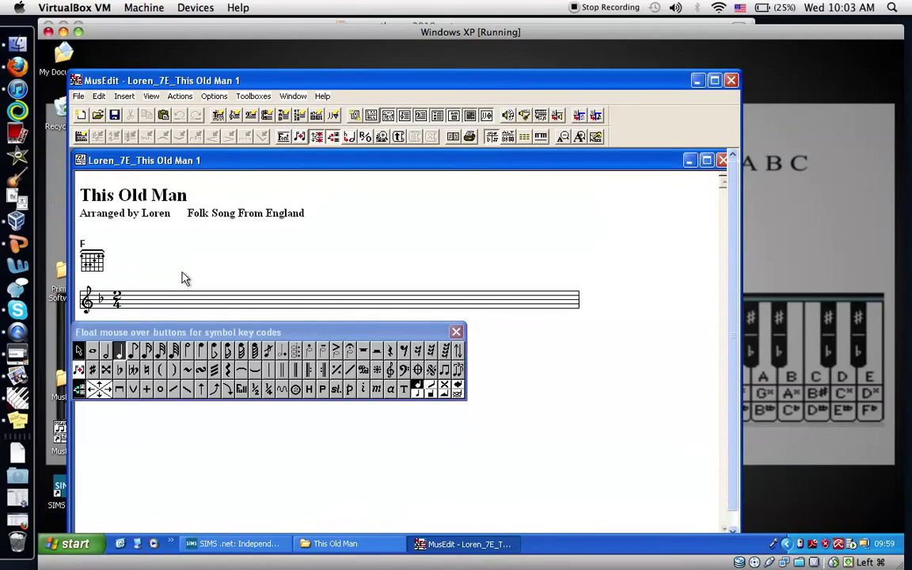
- Close the palette, select the entire score with Ctrl+A and cut it away
{"action": "left_click", "coordinate": [456, 331]}
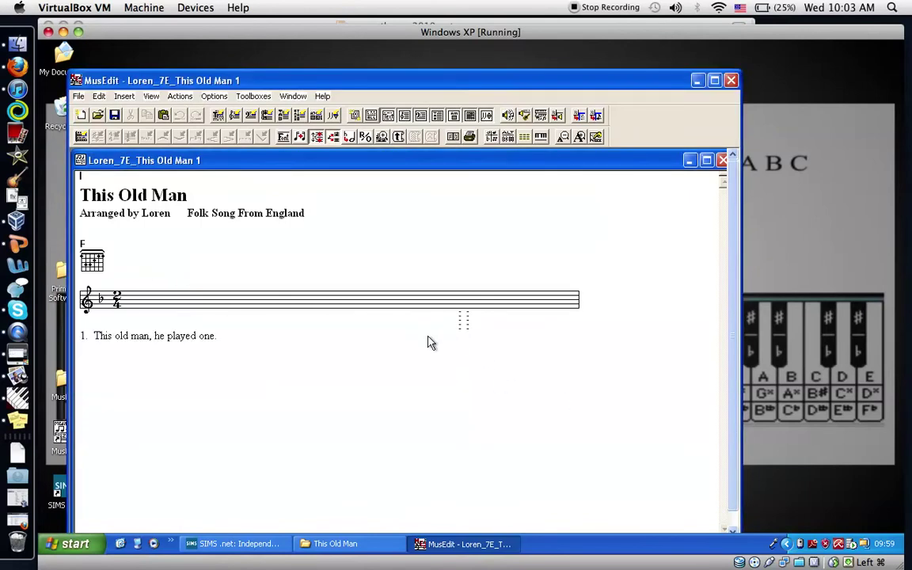
{"action": "left_click_drag", "start_coordinate": [228, 341], "coordinate": [264, 321]}
{"action": "left_click", "coordinate": [260, 324]}
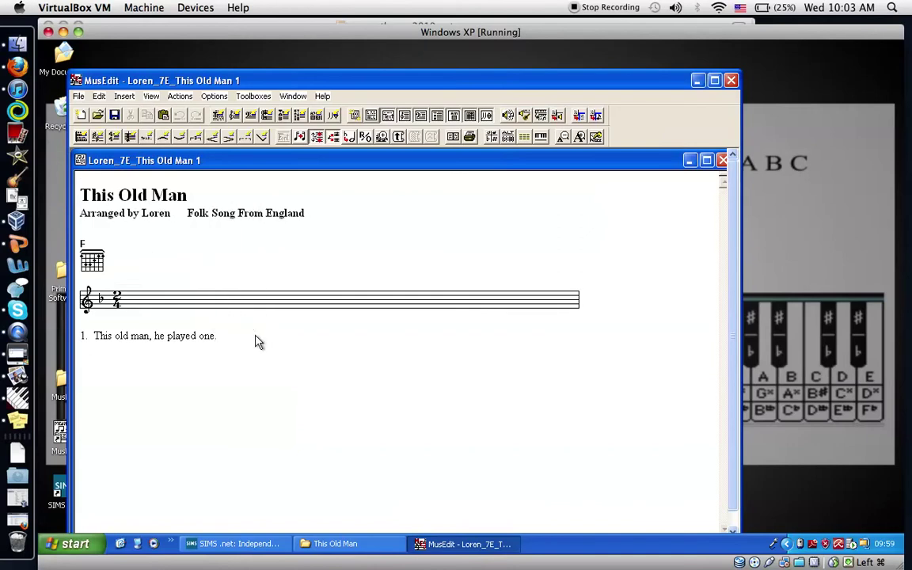
{"action": "key", "text": "ctrl+a"}
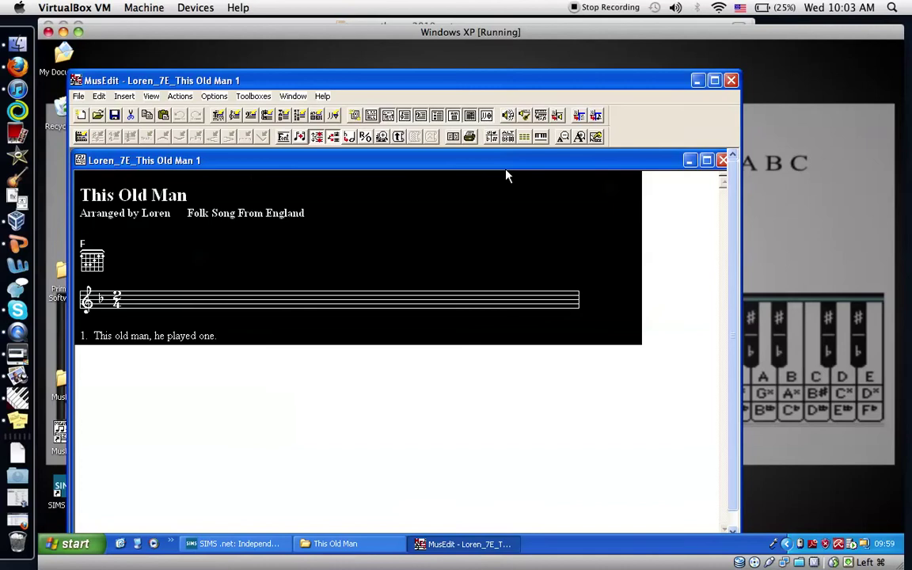
{"action": "left_click", "coordinate": [131, 116]}
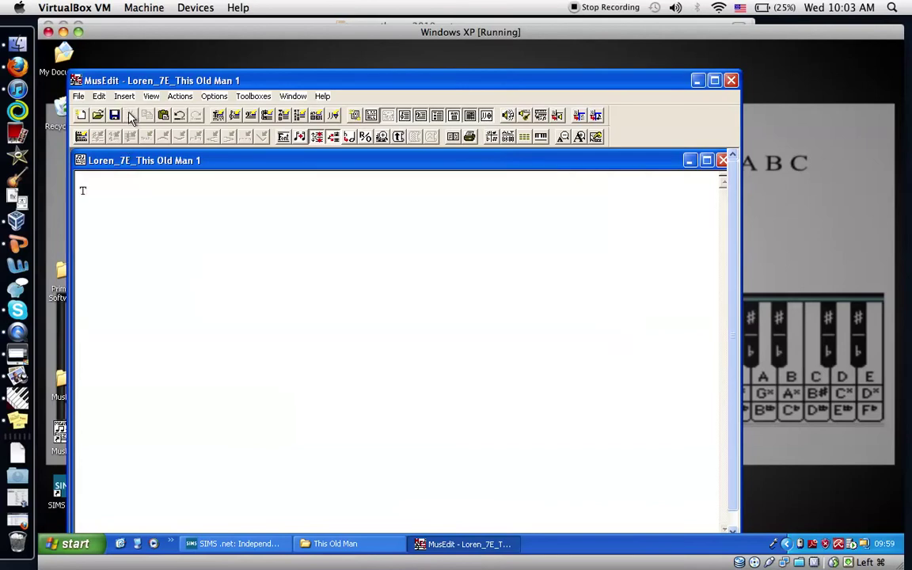
- Type the title 'This Old Man' and choose 22-point bold in the font settings
{"action": "key", "text": "BackSpace"}
{"action": "key", "text": "BackSpace"}
{"action": "type", "text": "is Old Man"}
{"action": "left_click", "coordinate": [285, 138]}
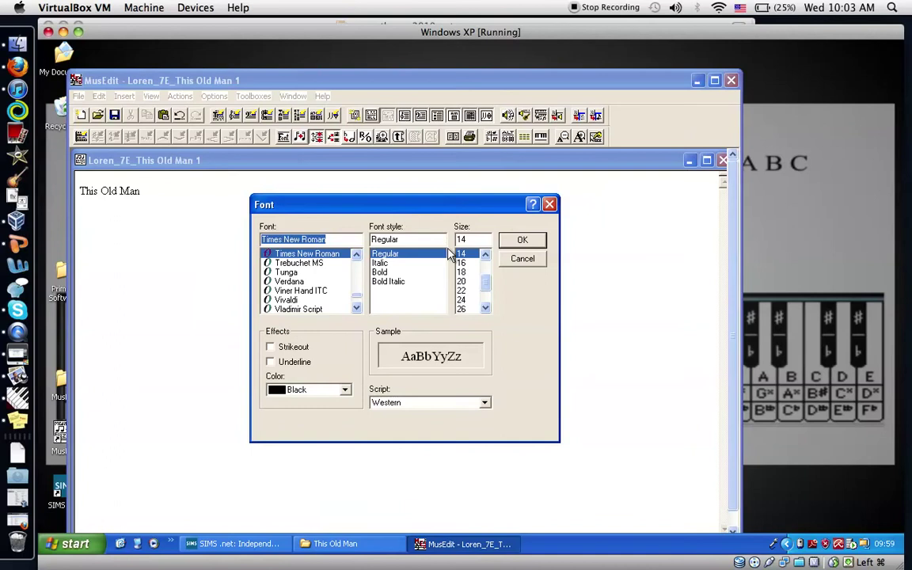
{"action": "left_click", "coordinate": [465, 290]}
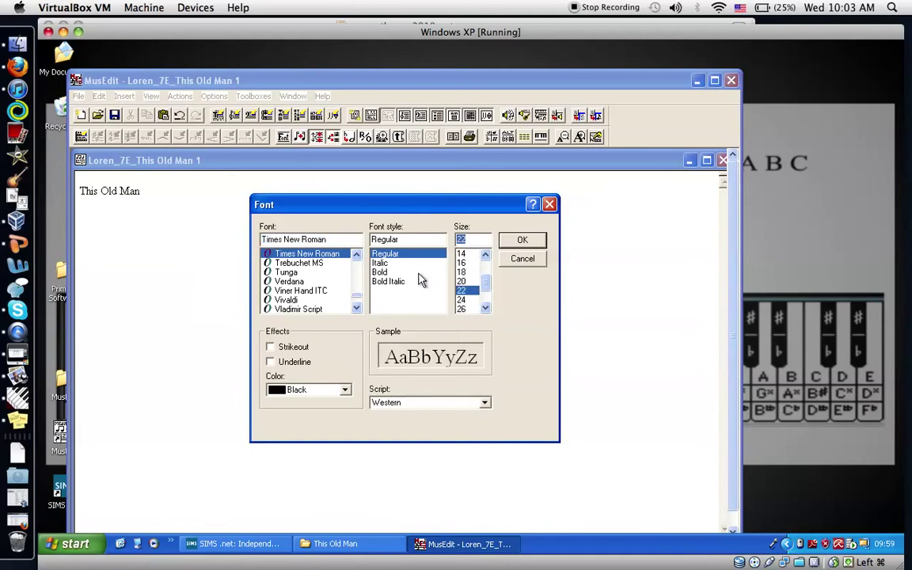
{"action": "left_click", "coordinate": [381, 271]}
- Apply the title font, then type the arranger credit line ending 'Fold Tune form England' below it
{"action": "left_click", "coordinate": [520, 241]}
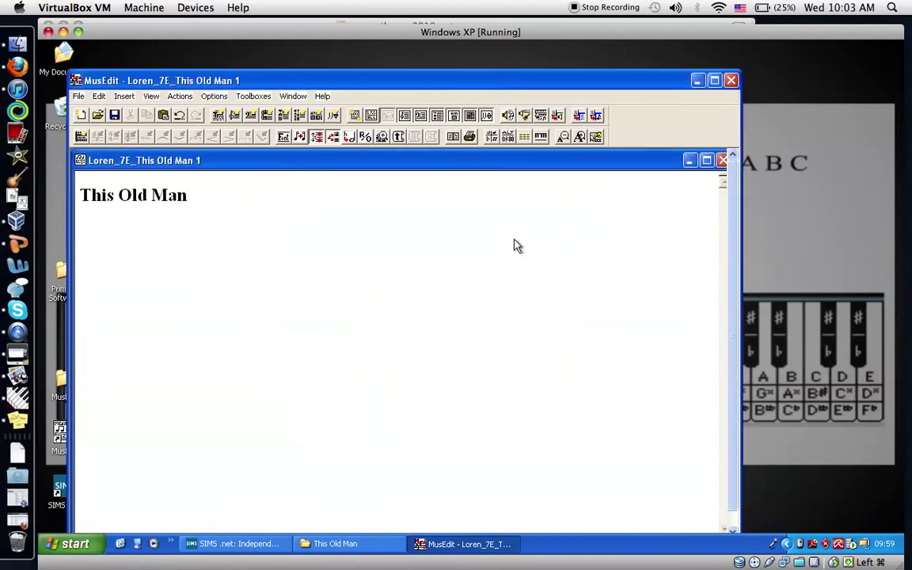
{"action": "key", "text": "Return"}
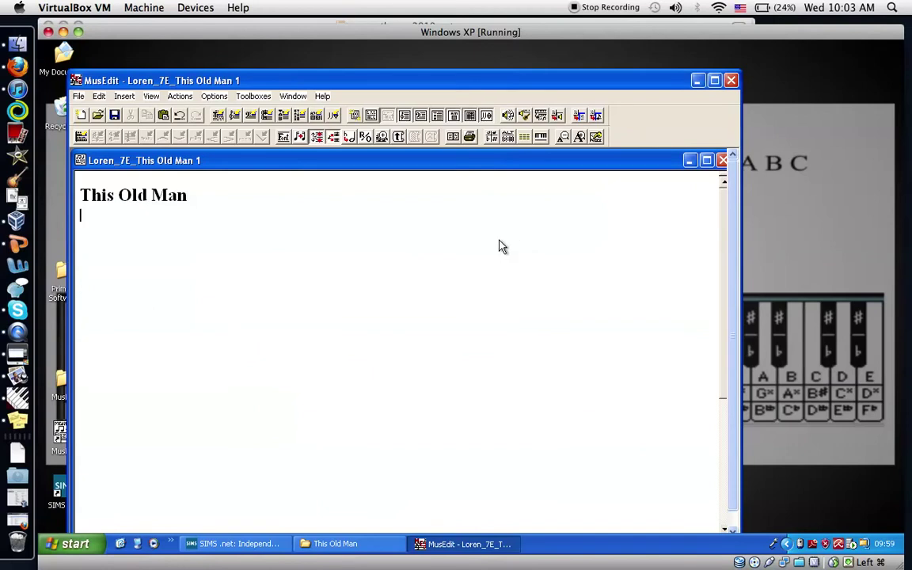
{"action": "type", "text": "Arr"}
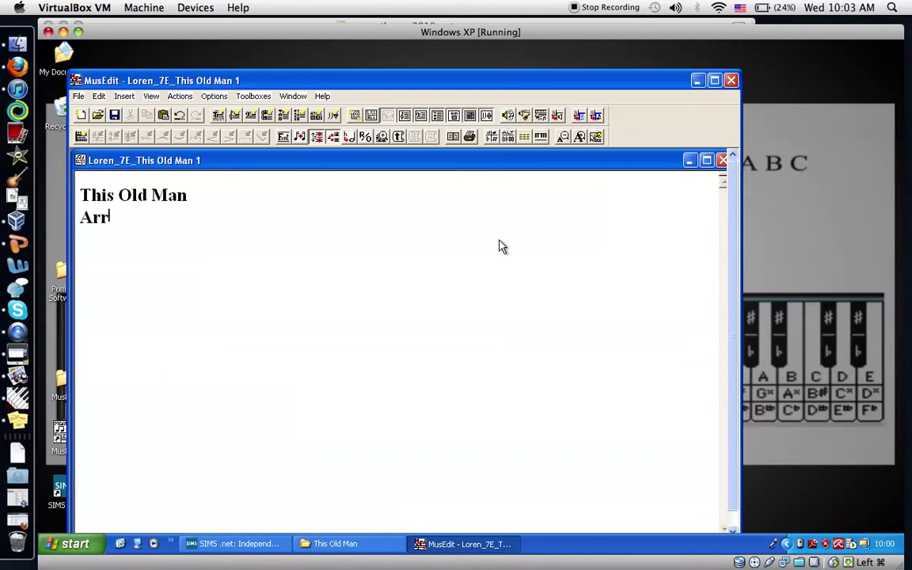
{"action": "type", "text": "anged by Loren "}
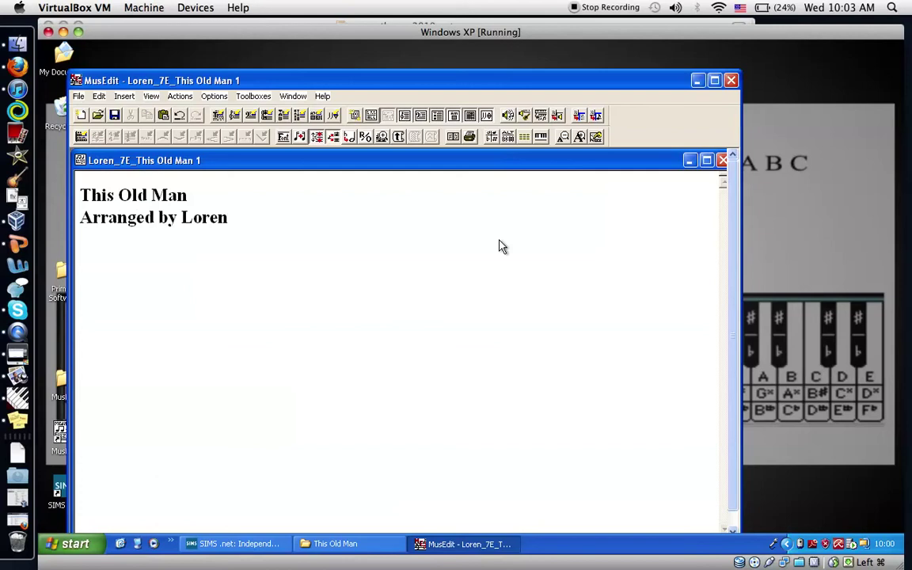
{"action": "type", "text": "fo"}
{"action": "key", "text": "BackSpace"}
{"action": "key", "text": "BackSpace"}
{"action": "type", "text": "Fold Tune"}
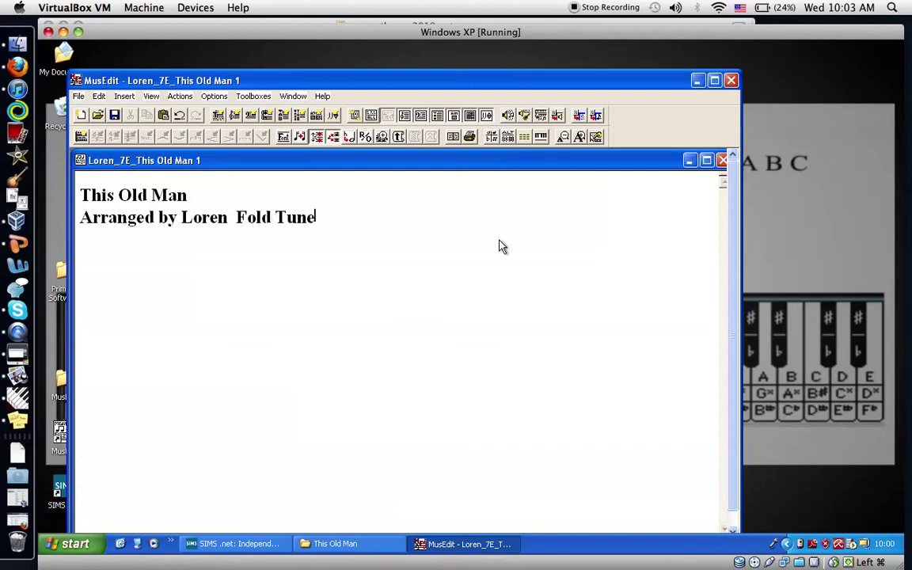
{"action": "type", "text": " form En"}
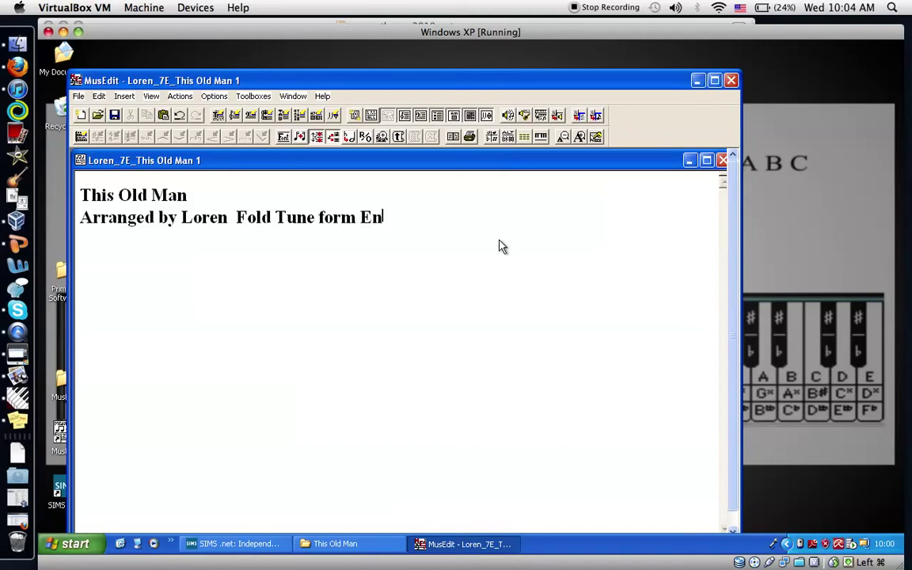
{"action": "type", "text": "gland"}
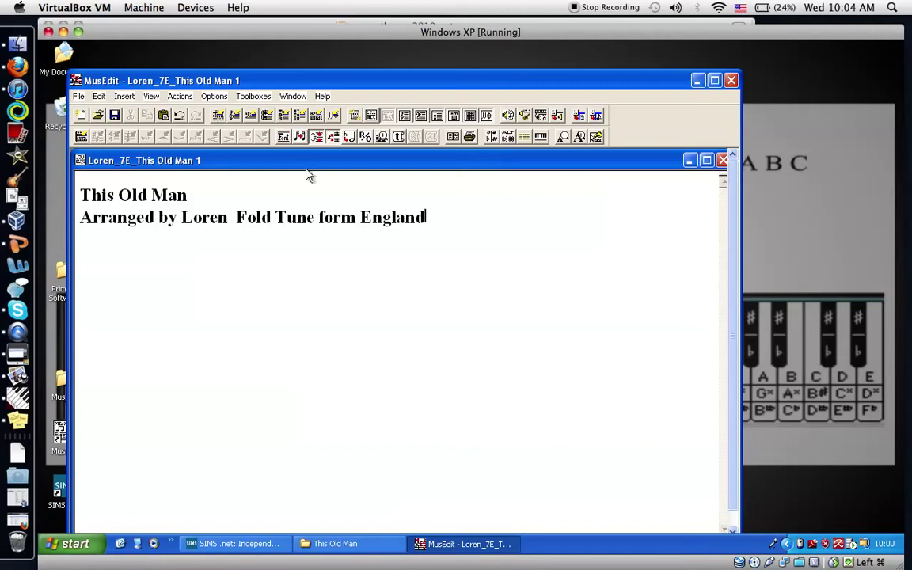
- Set the arranger line to regular style at size 11
{"action": "left_click", "coordinate": [284, 137]}
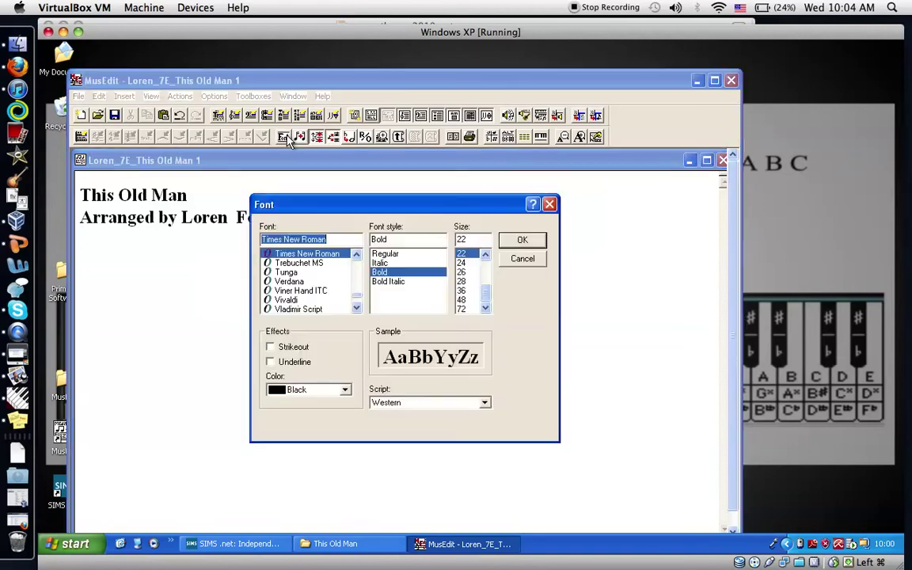
{"action": "left_click", "coordinate": [414, 254]}
{"action": "scroll", "coordinate": [480, 262], "scroll_direction": "up", "scroll_amount": 4}
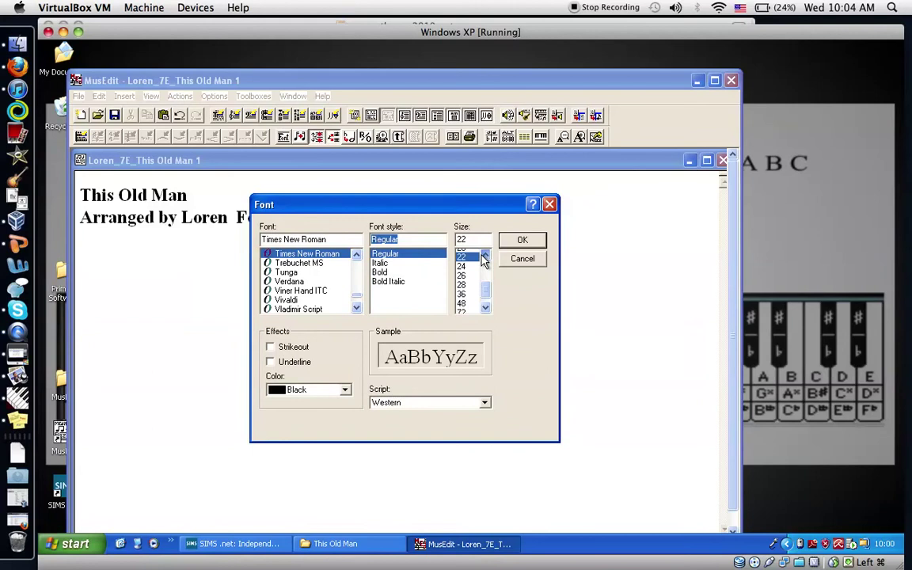
{"action": "double_click", "coordinate": [470, 239]}
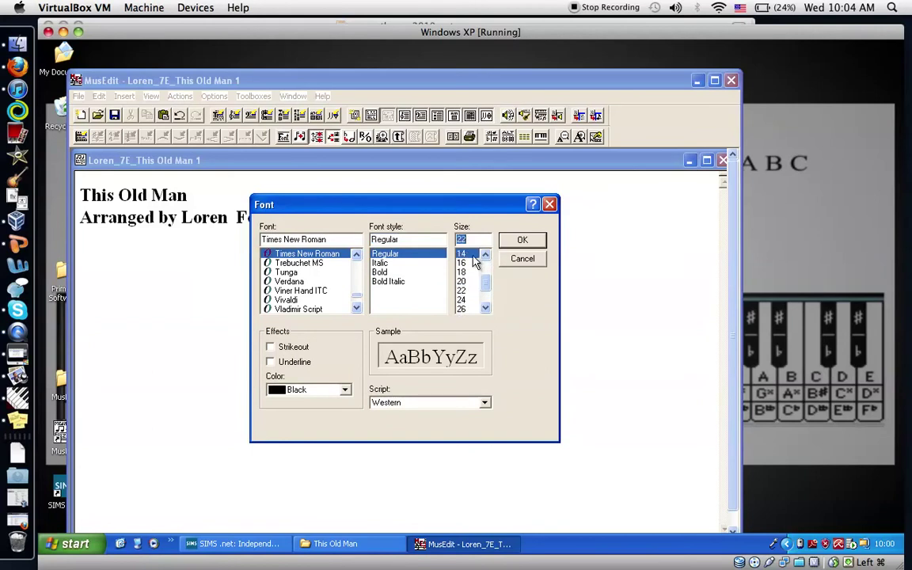
{"action": "type", "text": "11"}
{"action": "left_click", "coordinate": [516, 242]}
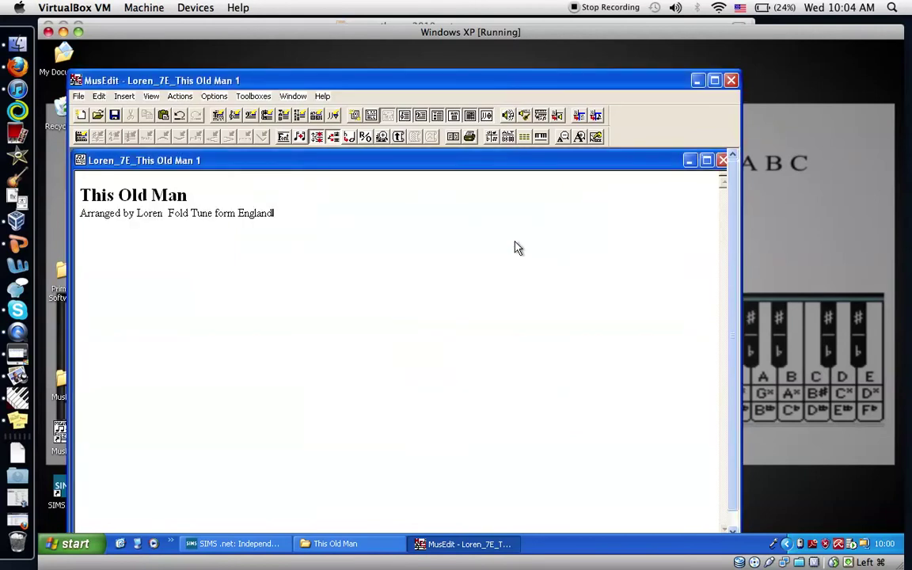
- Insert a chord name/diagram line below the arranger line holding an F major diagram
{"action": "key", "text": "Return"}
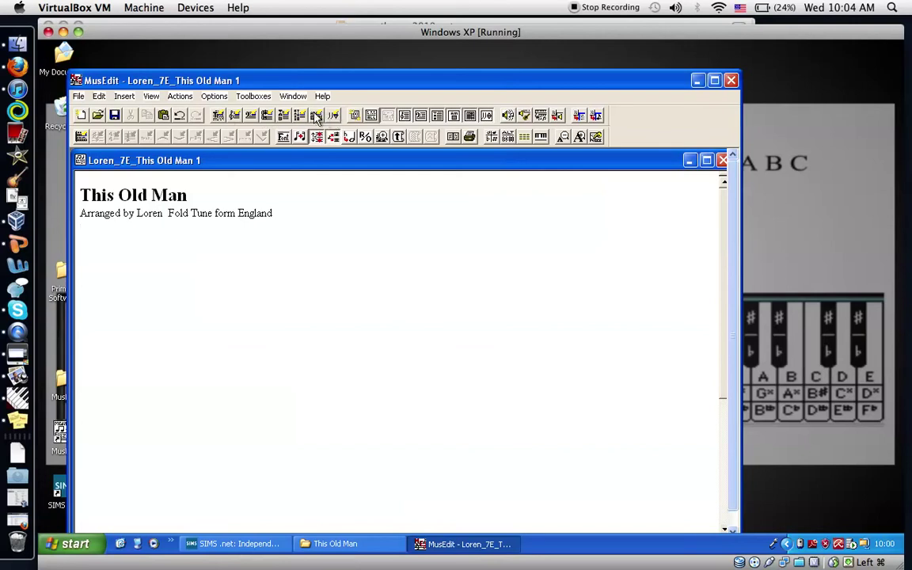
{"action": "left_click", "coordinate": [128, 97]}
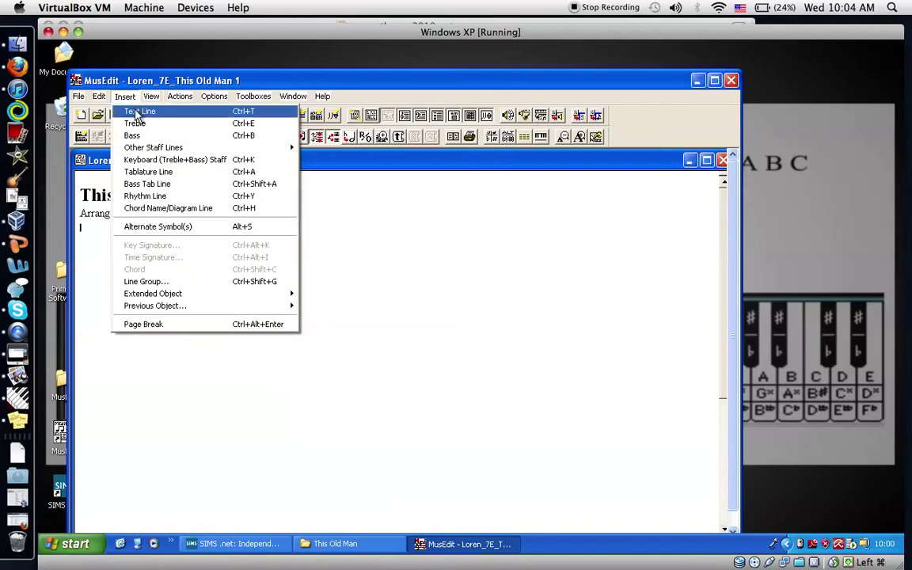
{"action": "left_click", "coordinate": [203, 209]}
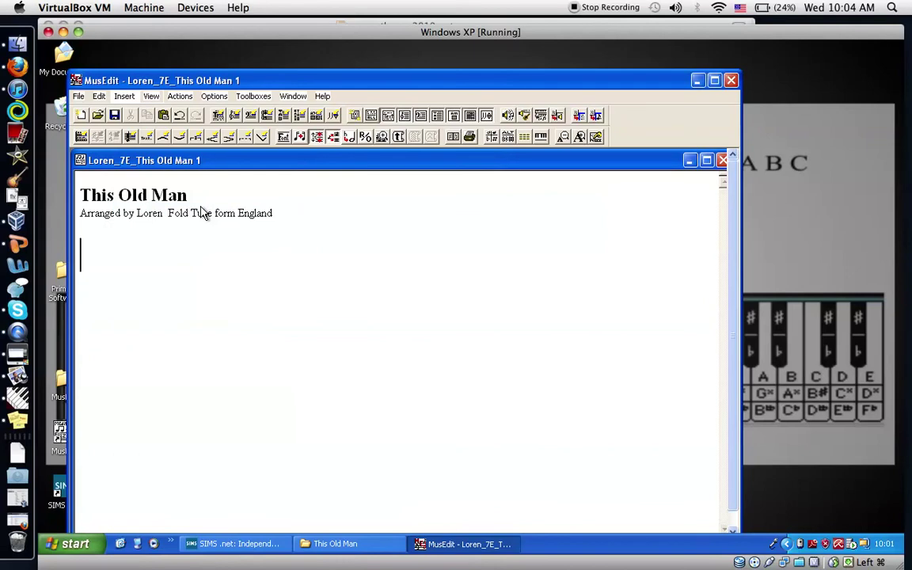
{"action": "key", "text": "f"}
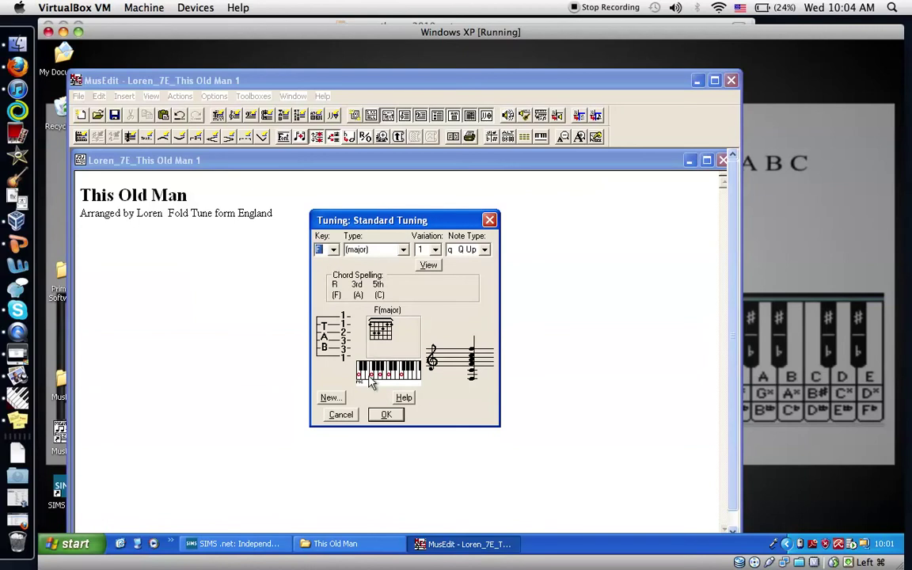
{"action": "left_click", "coordinate": [385, 415]}
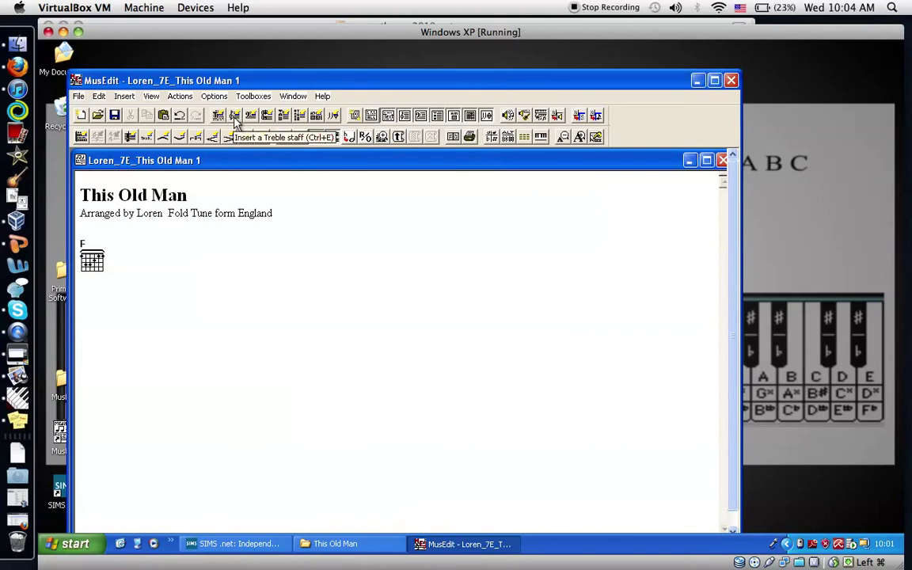
- Insert a treble staff beneath the F chord diagram
{"action": "left_click", "coordinate": [125, 96]}
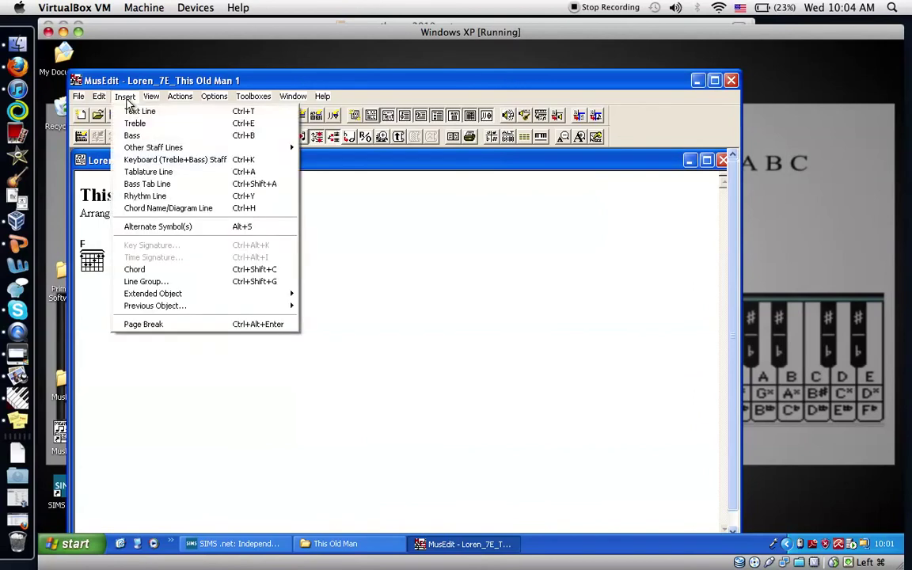
{"action": "left_click", "coordinate": [181, 124]}
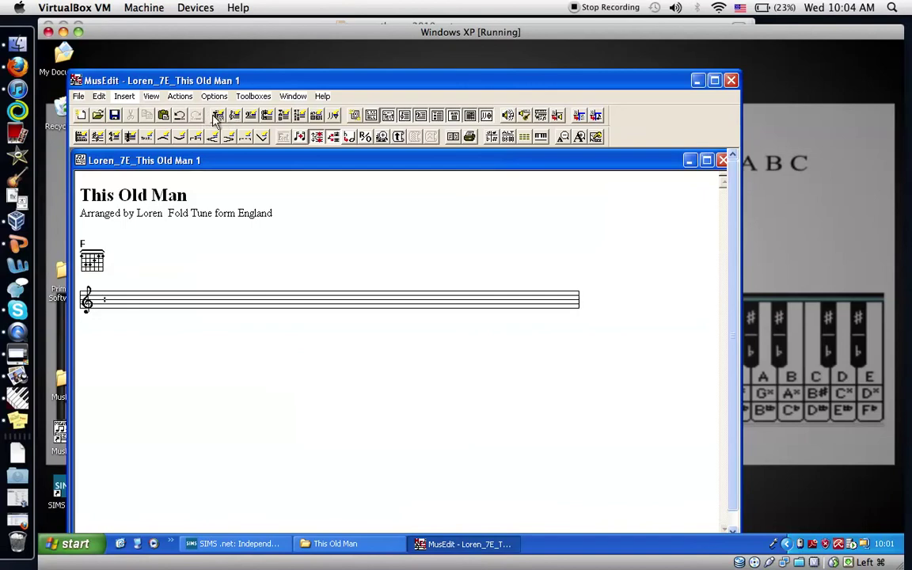
- Insert a text line below the staff reading '1. This old man, he played one.'
{"action": "left_click", "coordinate": [124, 95]}
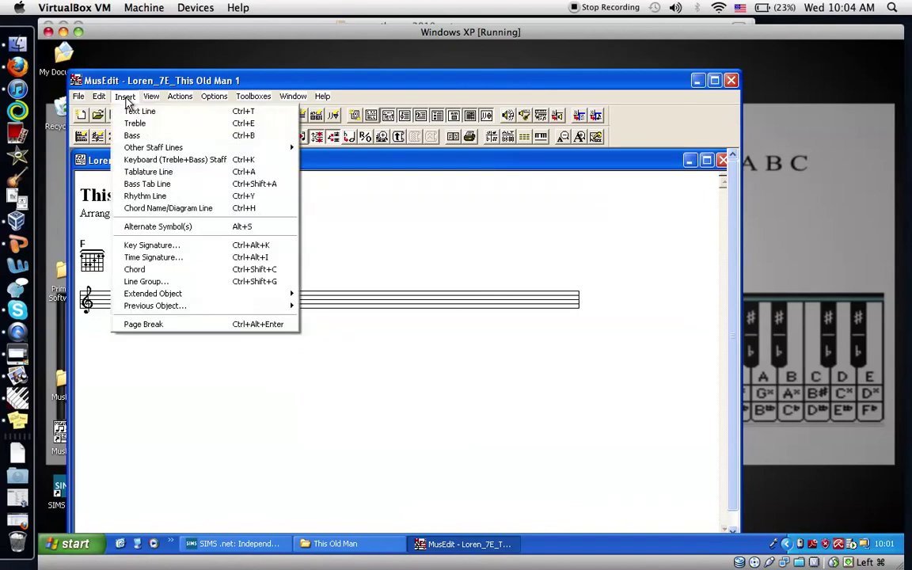
{"action": "left_click", "coordinate": [176, 106]}
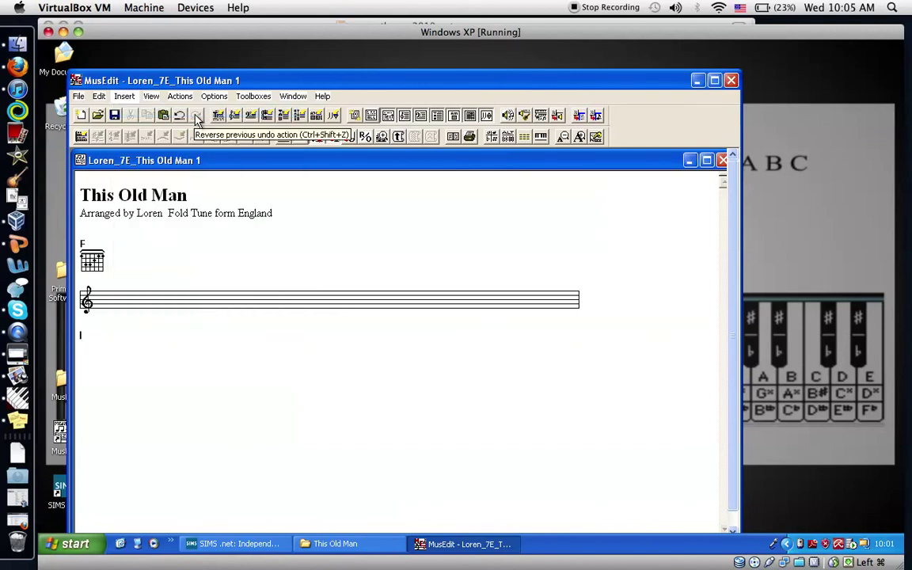
{"action": "type", "text": "1. This old man, he played onl"}
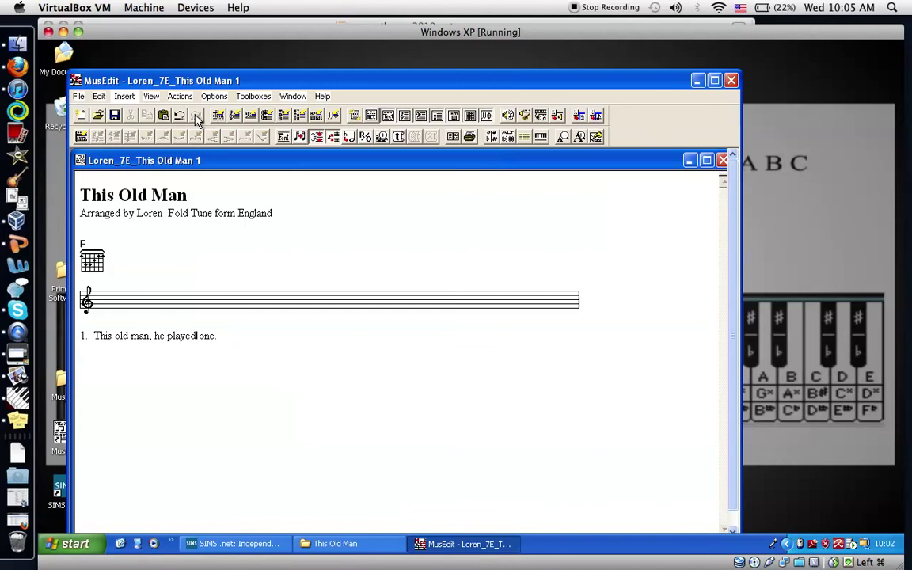
- Give the treble staff an F / Dm key signature with one flat
{"action": "key", "text": "Escape"}
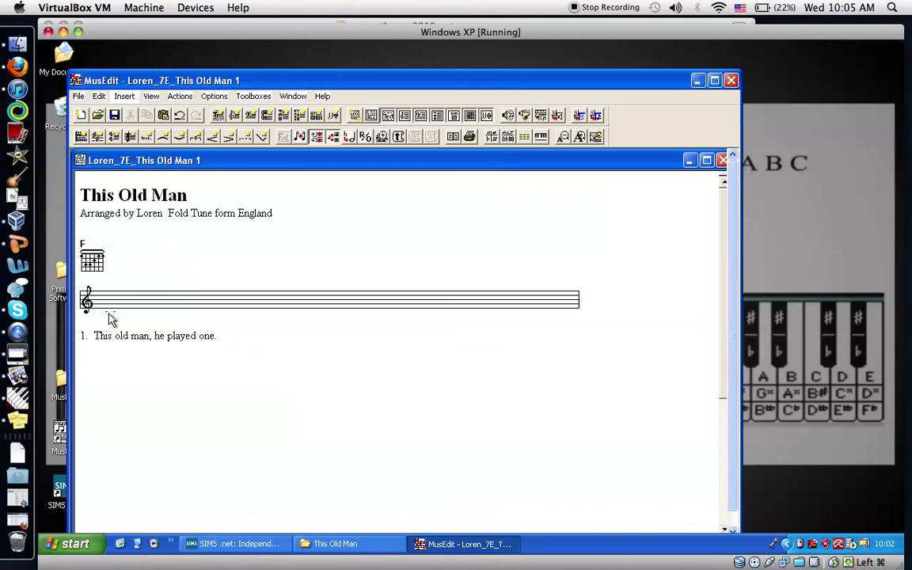
{"action": "left_click", "coordinate": [97, 137]}
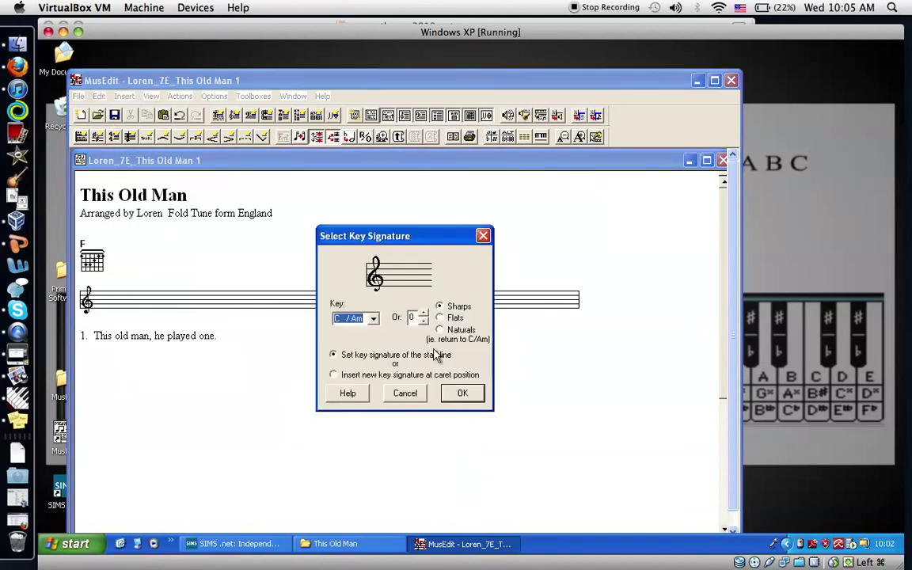
{"action": "left_click", "coordinate": [373, 317]}
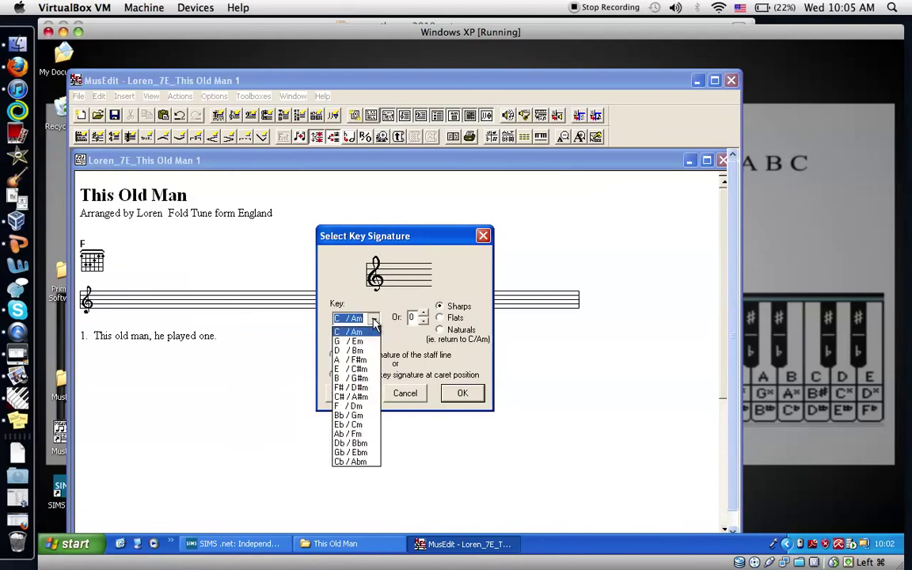
{"action": "left_click", "coordinate": [349, 405]}
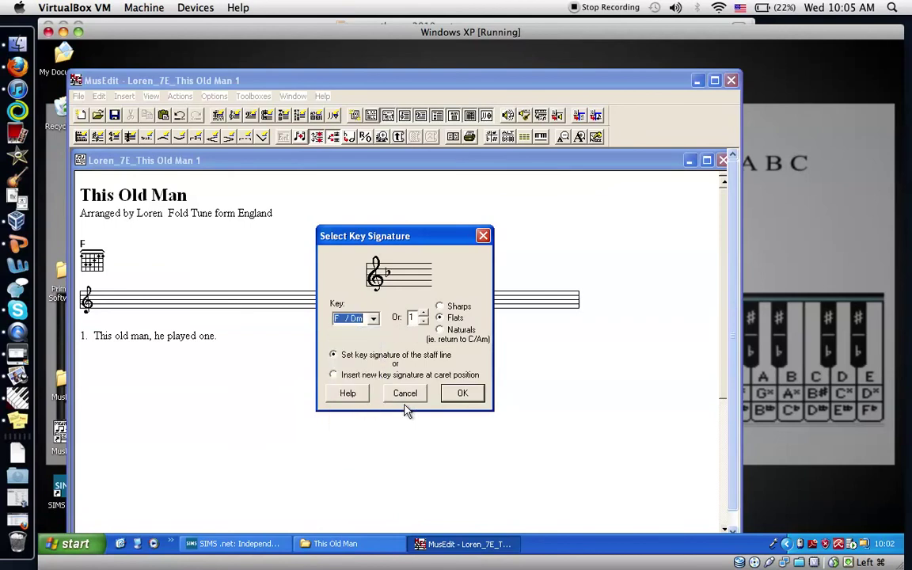
{"action": "left_click", "coordinate": [463, 393]}
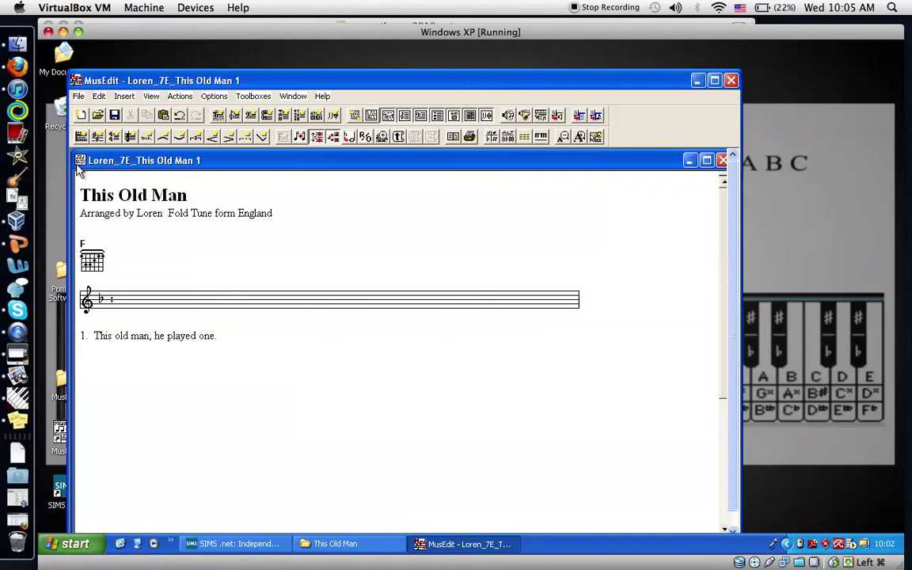
- Set the staff's time signature to 2/4
{"action": "left_click", "coordinate": [114, 136]}
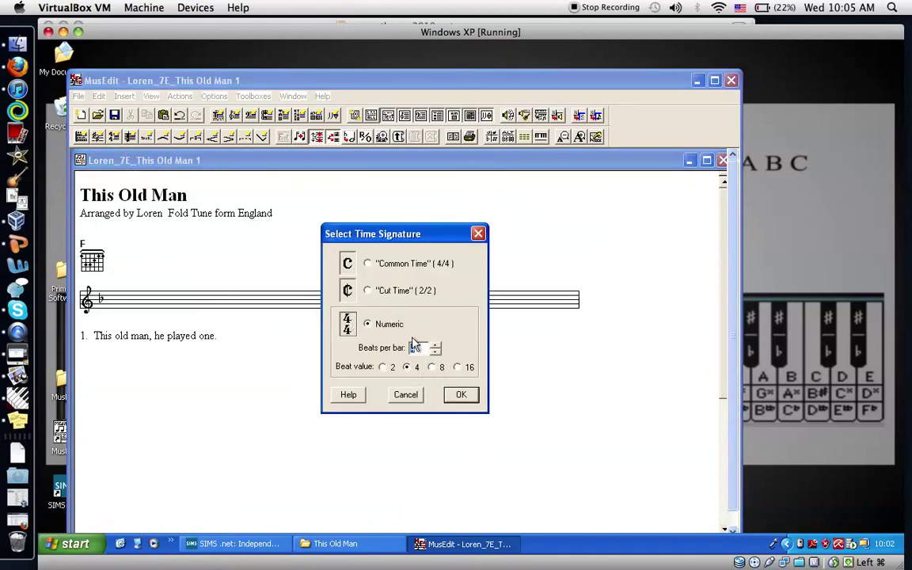
{"action": "left_click", "coordinate": [435, 352]}
{"action": "left_click", "coordinate": [434, 352]}
{"action": "left_click", "coordinate": [462, 395]}
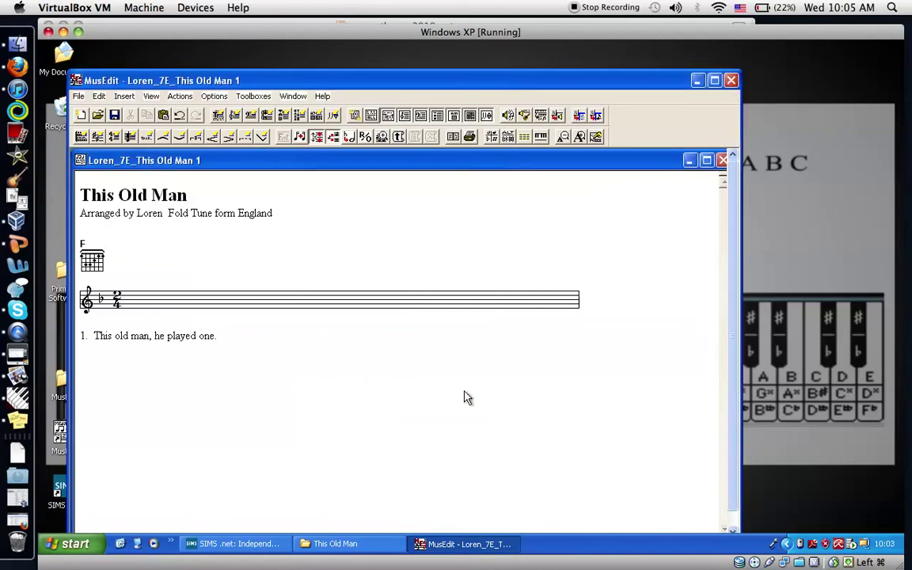